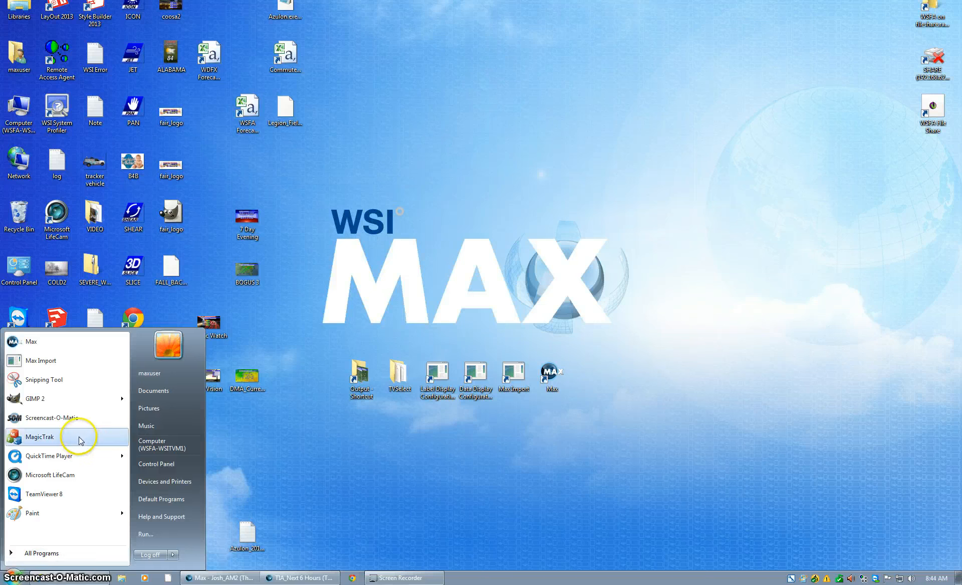
- Launch Microsoft Excel Starter 2010 from the Start menu's Microsoft Office Starter (English) folder
{"action": "left_click", "coordinate": [42, 553]}
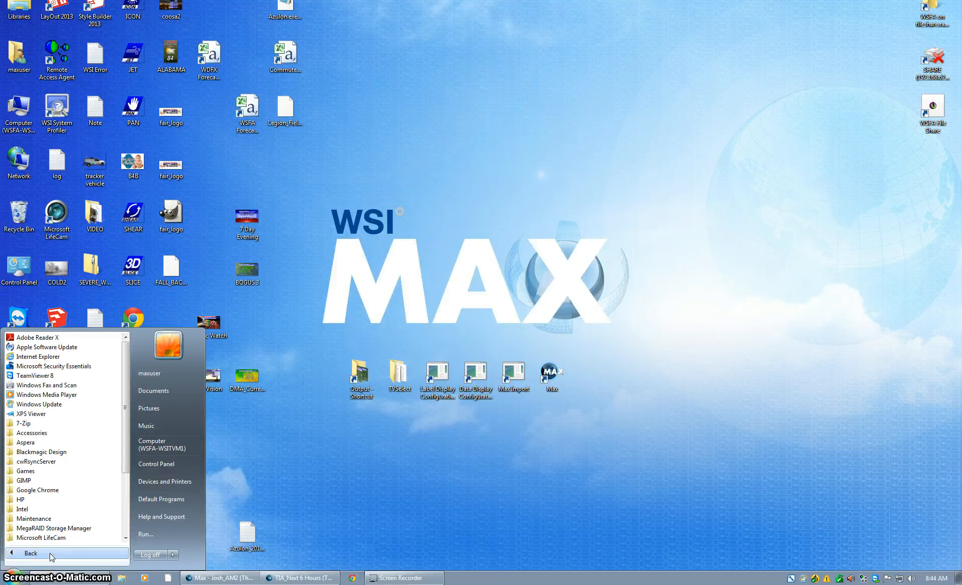
{"action": "left_click_drag", "start_coordinate": [126, 441], "coordinate": [127, 477]}
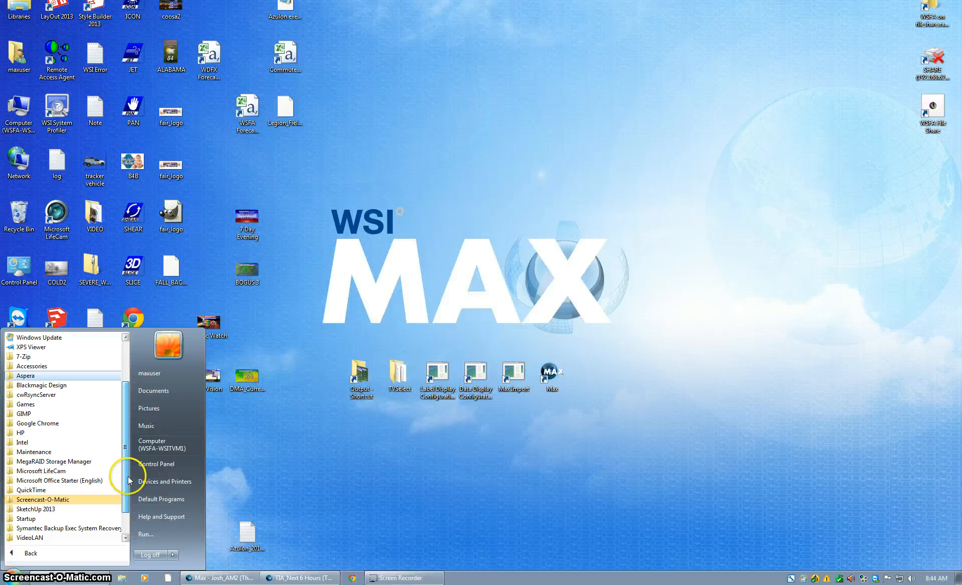
{"action": "left_click", "coordinate": [73, 483]}
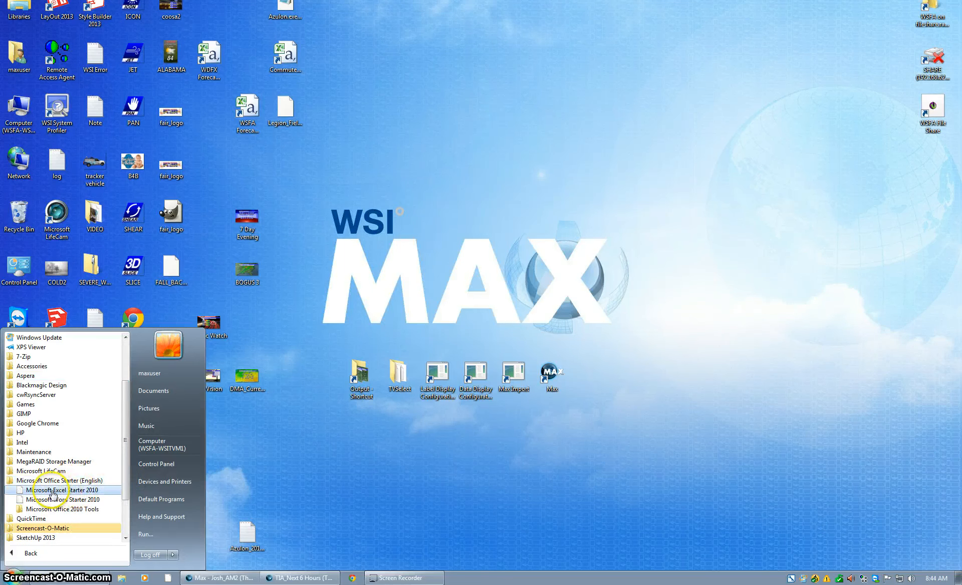
{"action": "left_click", "coordinate": [80, 493]}
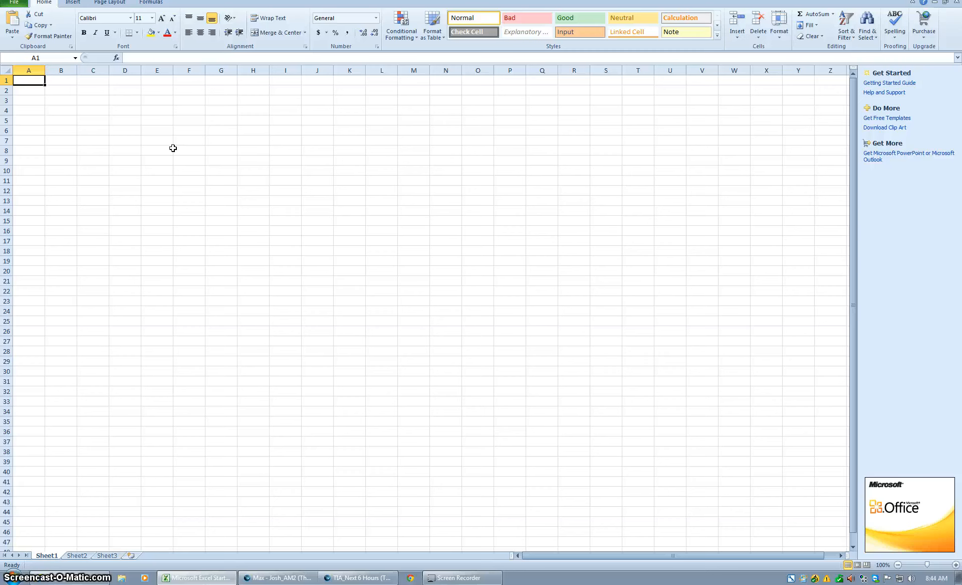
- Enter the times 7am, 11am and 3pm in cells A1:A3
{"action": "type", "text": "7am"}
{"action": "key", "text": "Return"}
{"action": "type", "text": "11am"}
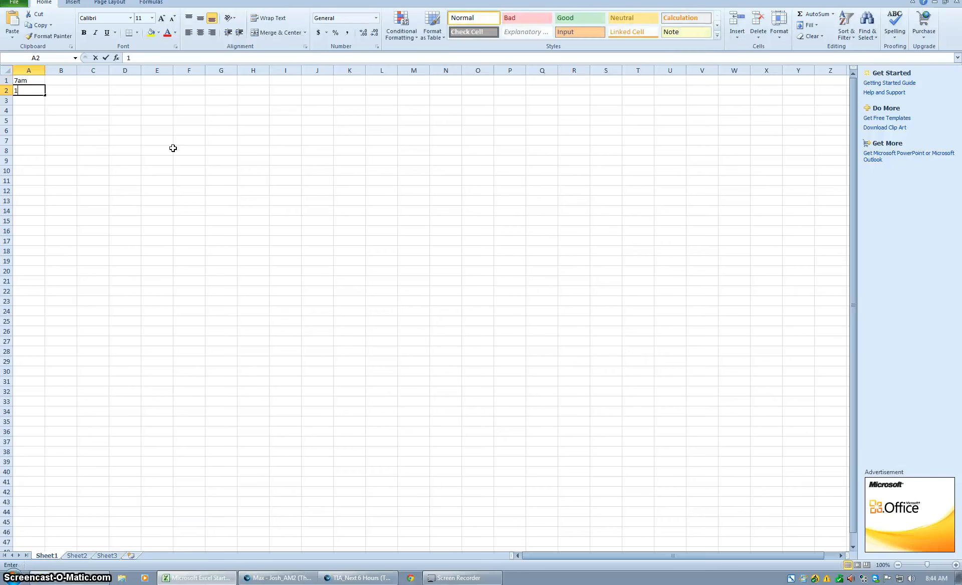
{"action": "key", "text": "Return"}
{"action": "type", "text": "3pm"}
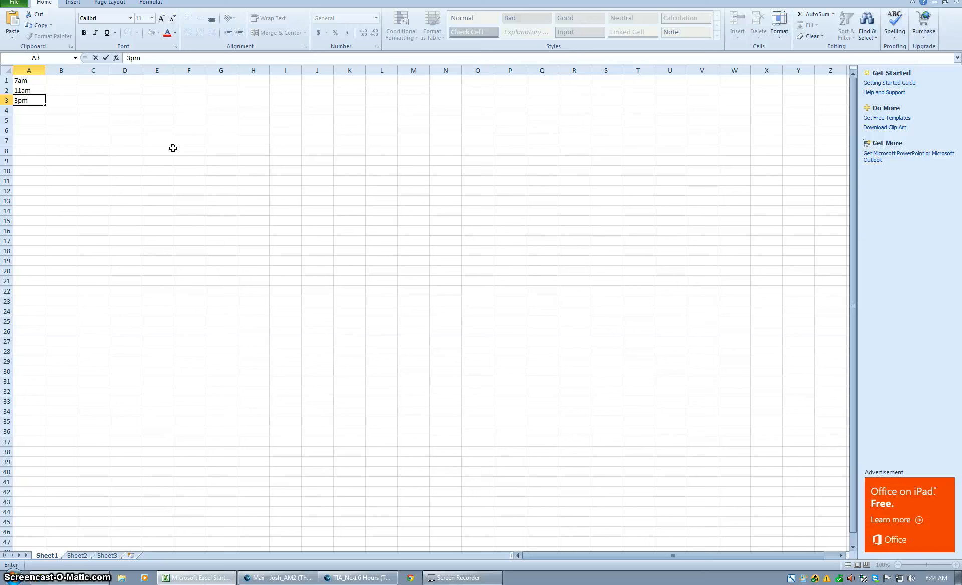
{"action": "key", "text": "Return"}
- Enter temperatures 25, 35 and 45 in B1:B3 beside the times
{"action": "key", "text": "Up"}
{"action": "key", "text": "Up"}
{"action": "key", "text": "Up"}
{"action": "key", "text": "Right"}
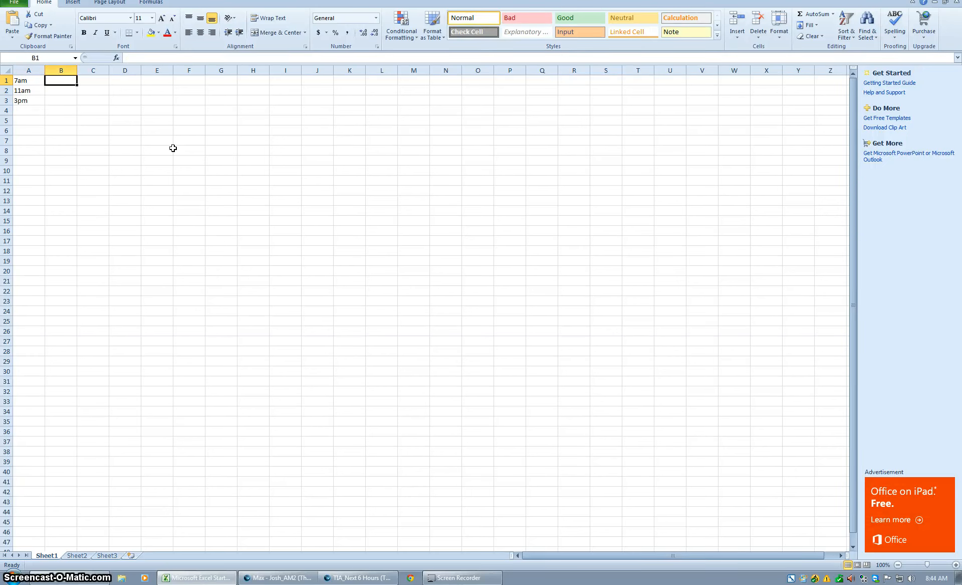
{"action": "type", "text": "25"}
{"action": "key", "text": "Return"}
{"action": "type", "text": "35"}
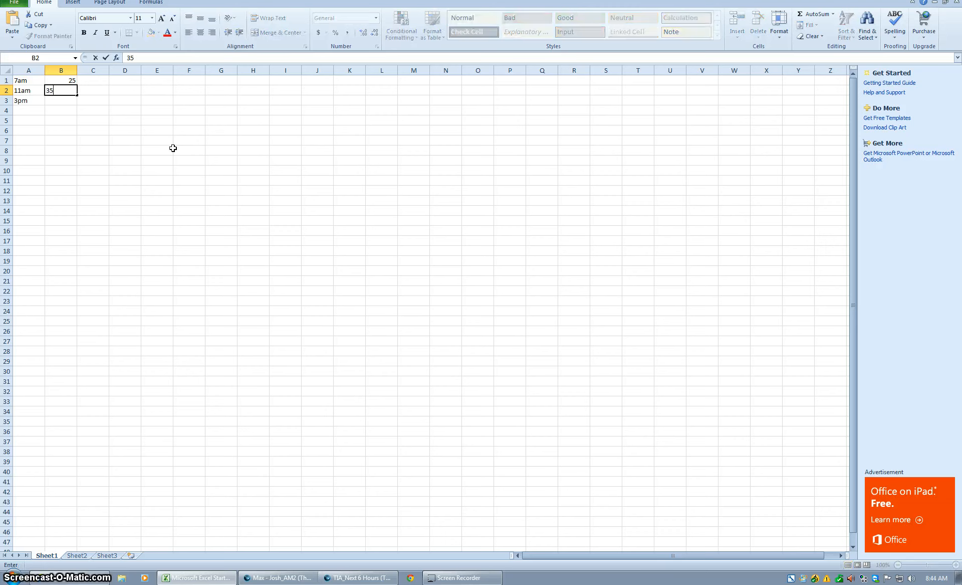
{"action": "key", "text": "Return"}
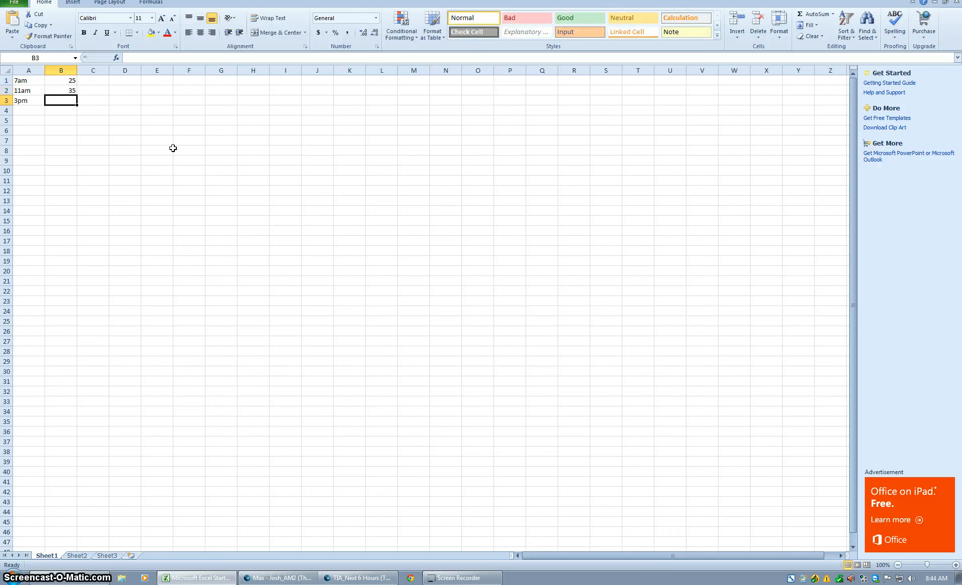
{"action": "type", "text": "45"}
{"action": "key", "text": "Return"}
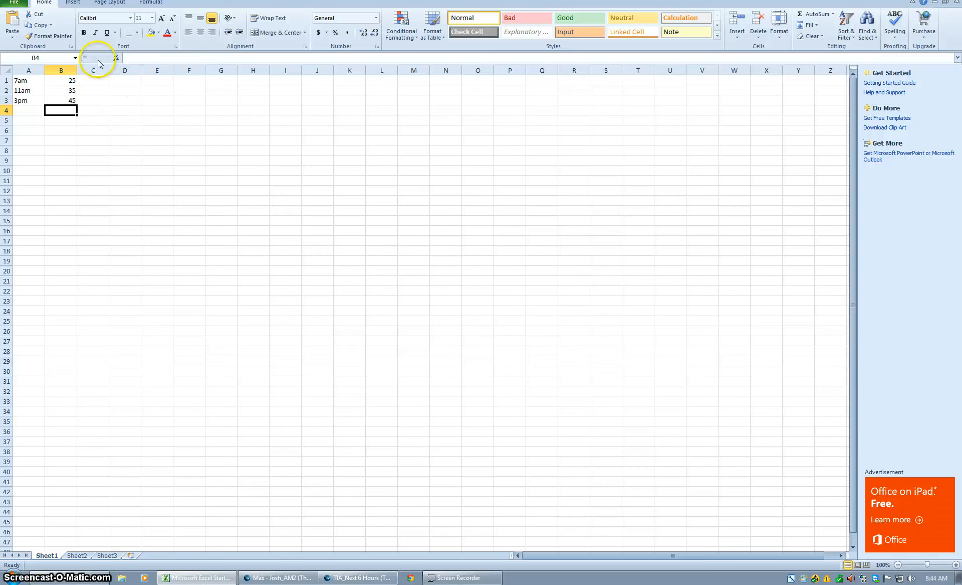
- Bring up the Save As dialog for the new workbook
{"action": "left_click", "coordinate": [15, 3]}
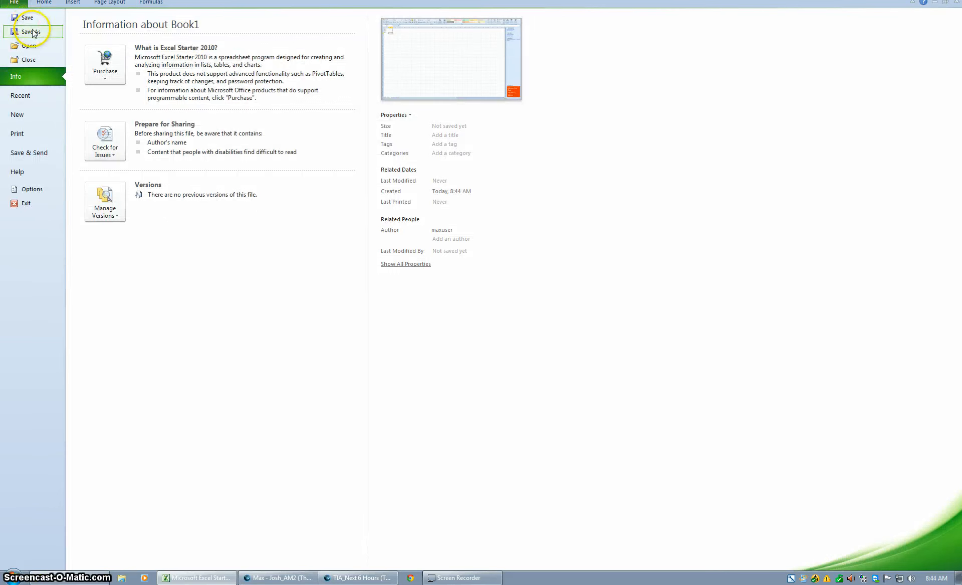
{"action": "key", "text": "Escape"}
{"action": "key", "text": "ctrl+s"}
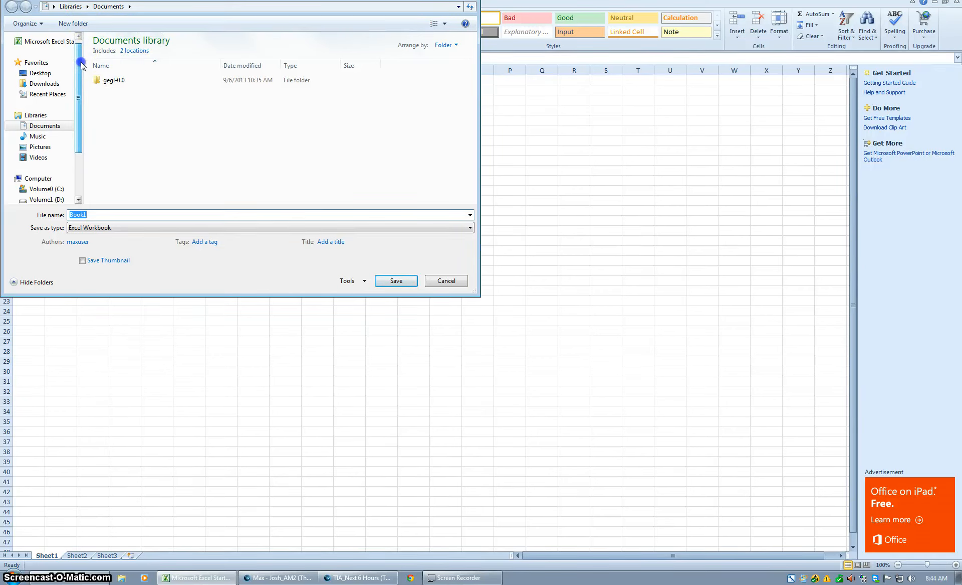
{"action": "left_click_drag", "start_coordinate": [82, 64], "coordinate": [79, 117]}
- Navigate to WSFA-WSITVDC2\DigitalMedia\Custom\ImportedData on the network and select the file name
{"action": "left_click", "coordinate": [32, 185]}
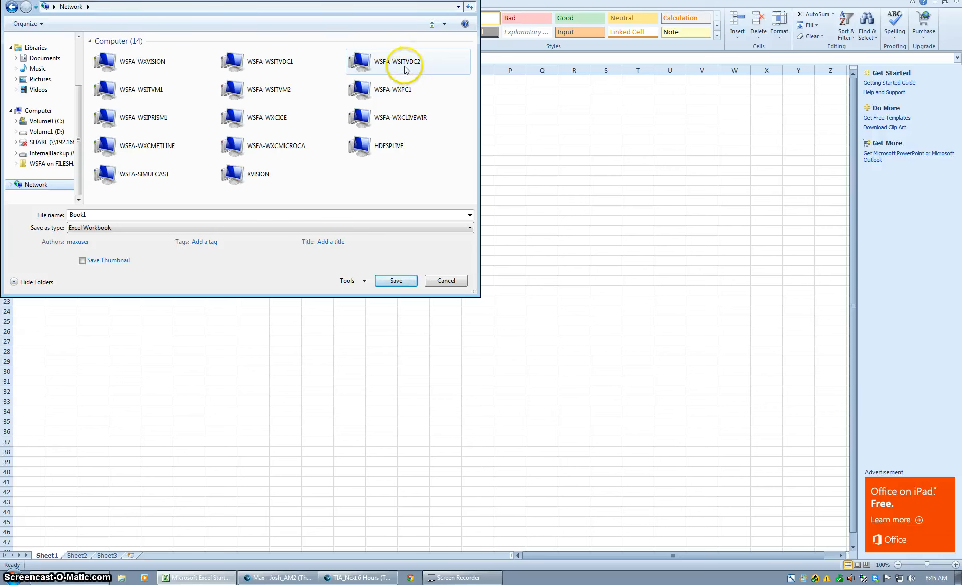
{"action": "double_click", "coordinate": [389, 63]}
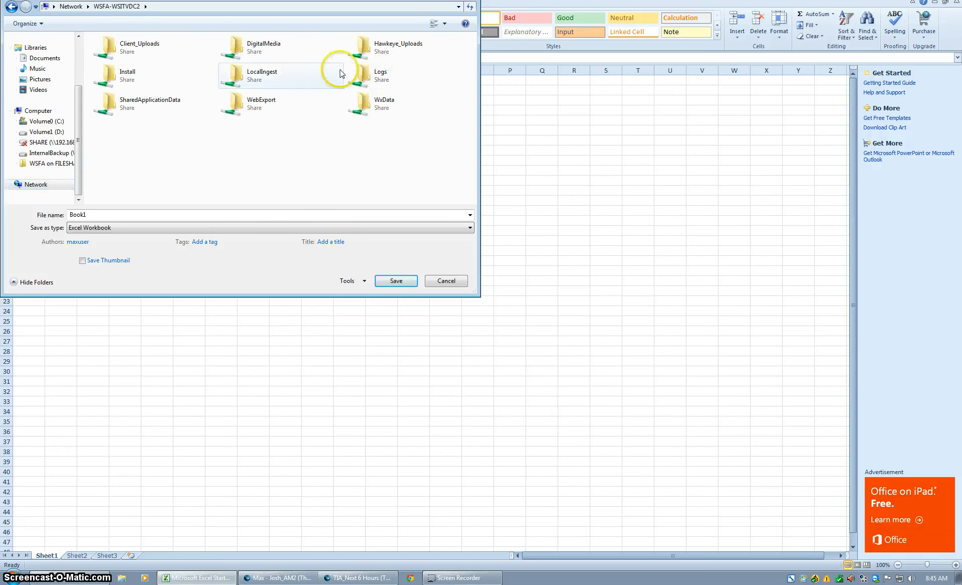
{"action": "double_click", "coordinate": [256, 54]}
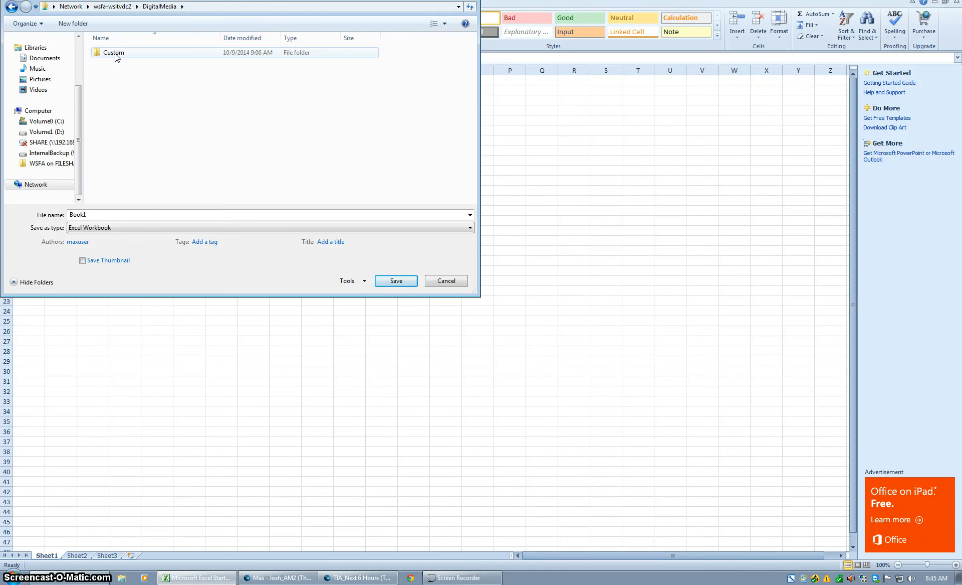
{"action": "double_click", "coordinate": [115, 54]}
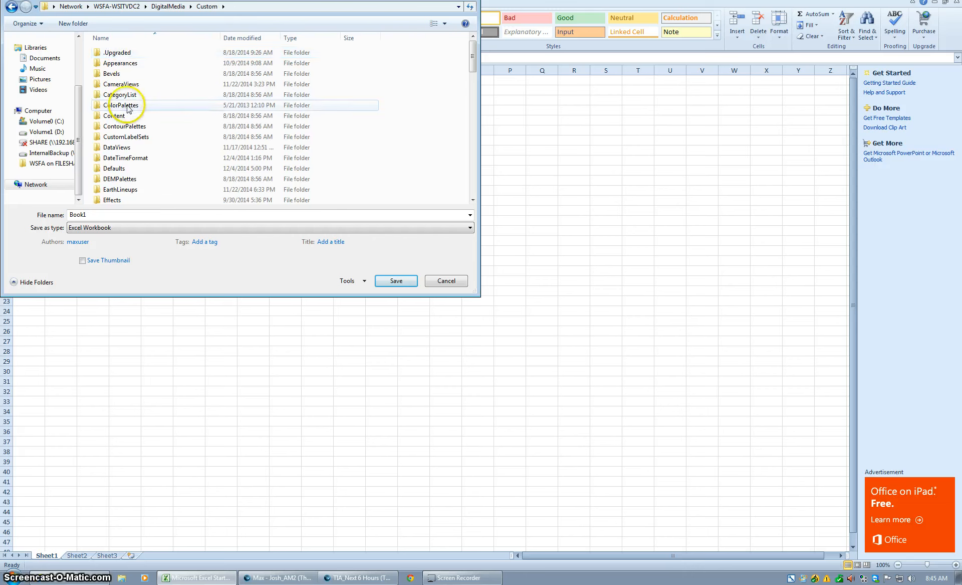
{"action": "scroll", "coordinate": [139, 140], "scroll_direction": "down", "scroll_amount": 6}
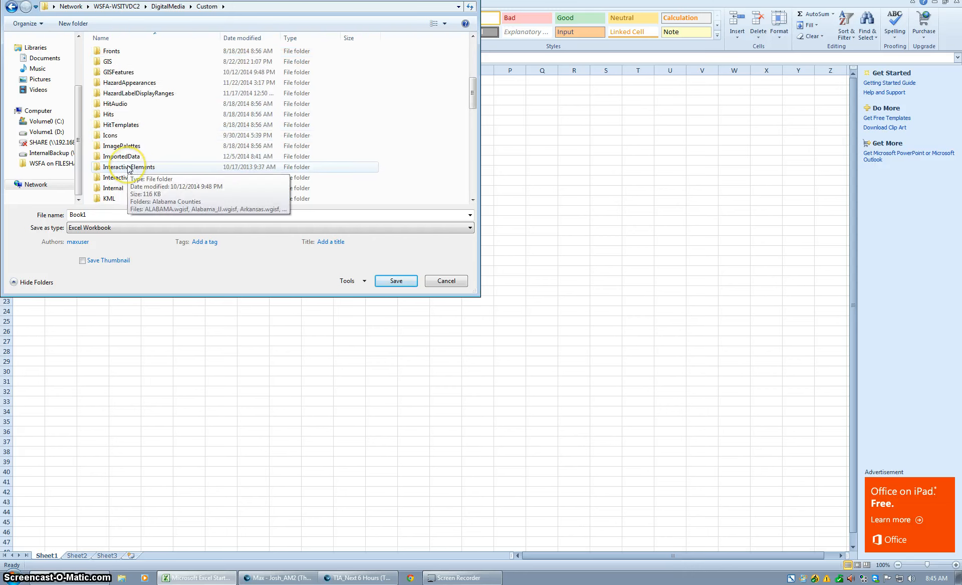
{"action": "double_click", "coordinate": [128, 159]}
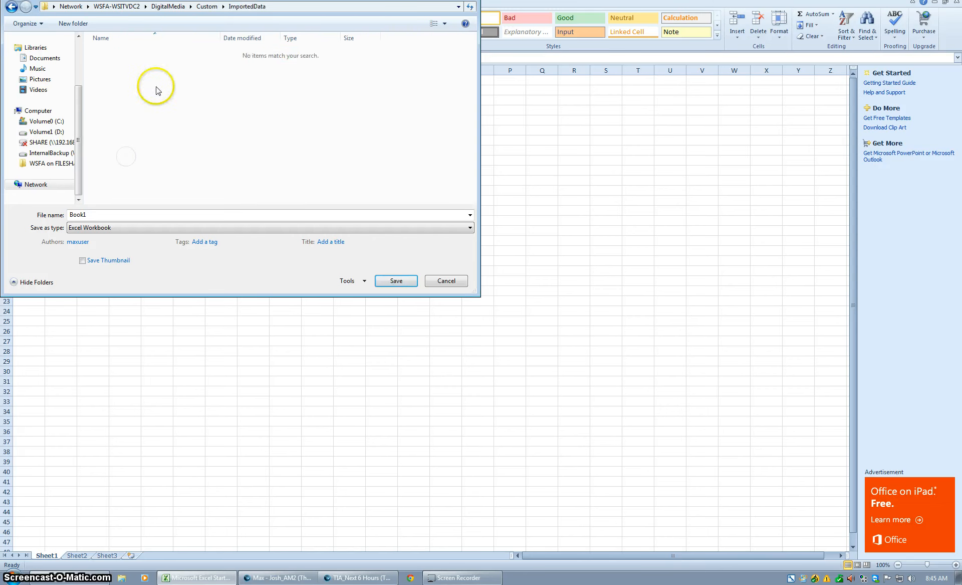
{"action": "double_click", "coordinate": [98, 215]}
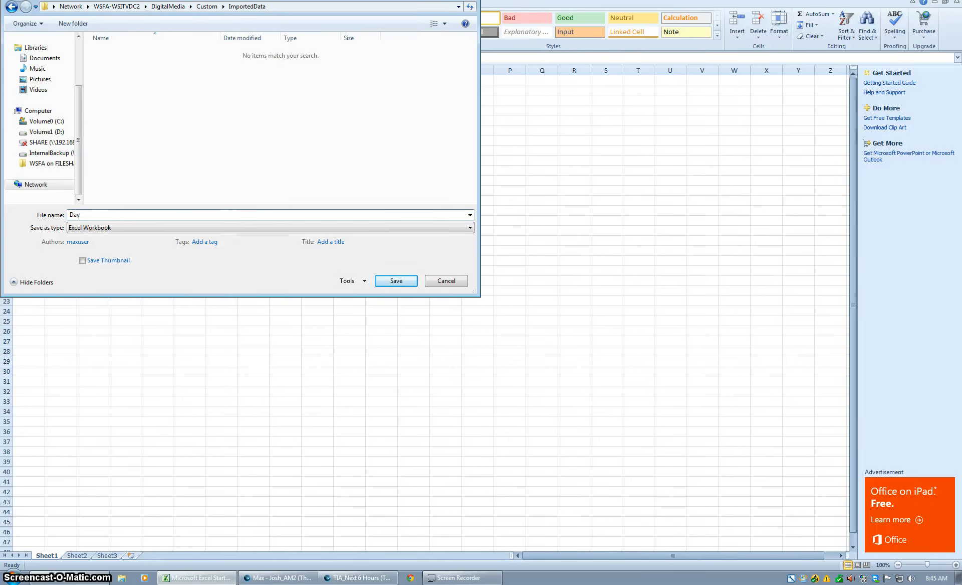
- Save the sheet as Daypart_Test in CSV (Comma delimited) format, then close Excel without resaving
{"action": "type", "text": "Daypart_Test"}
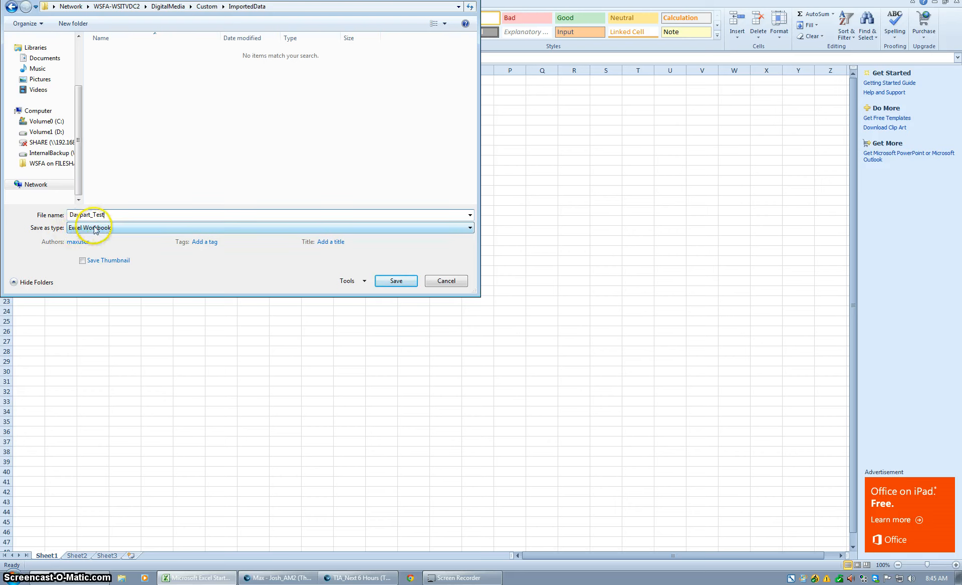
{"action": "left_click", "coordinate": [111, 228]}
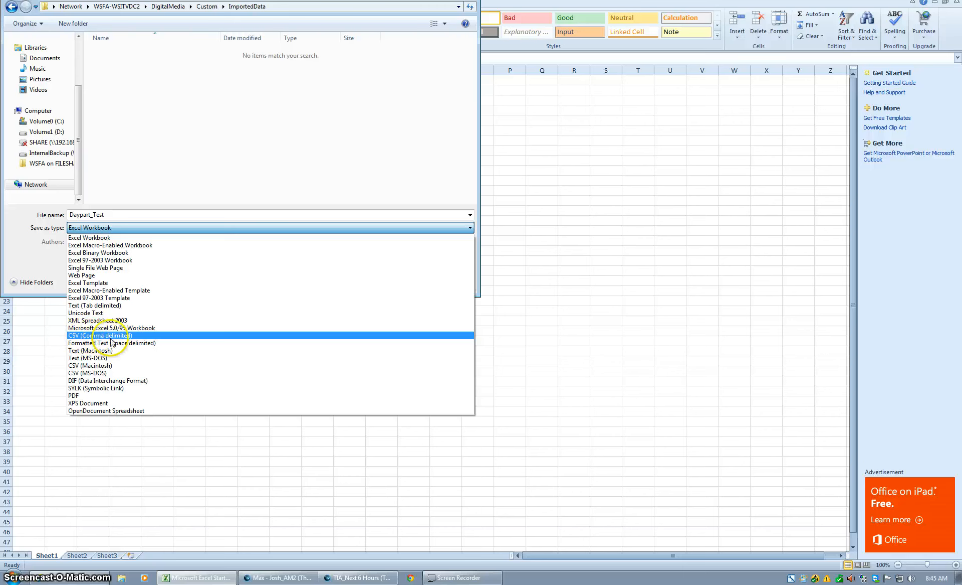
{"action": "left_click", "coordinate": [130, 336]}
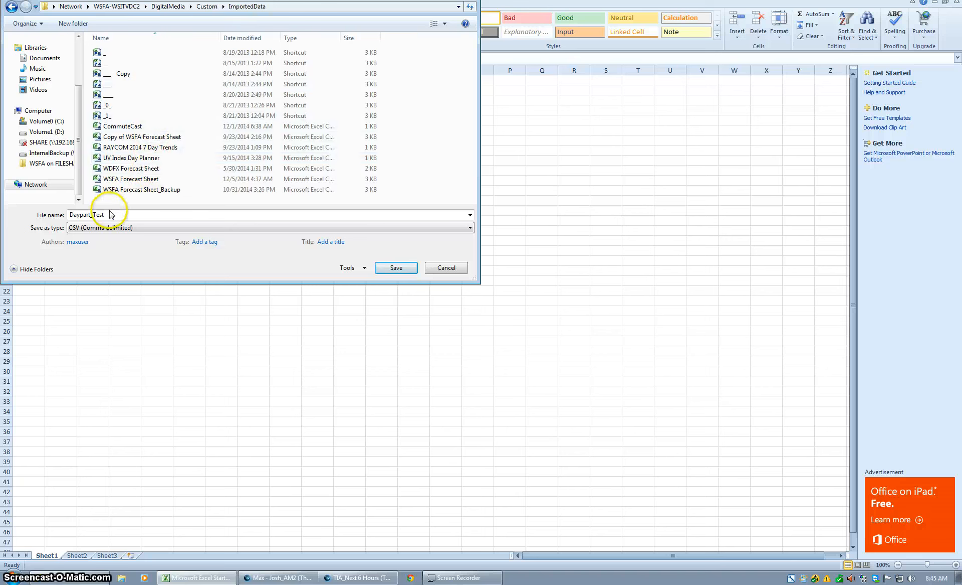
{"action": "left_click", "coordinate": [396, 269]}
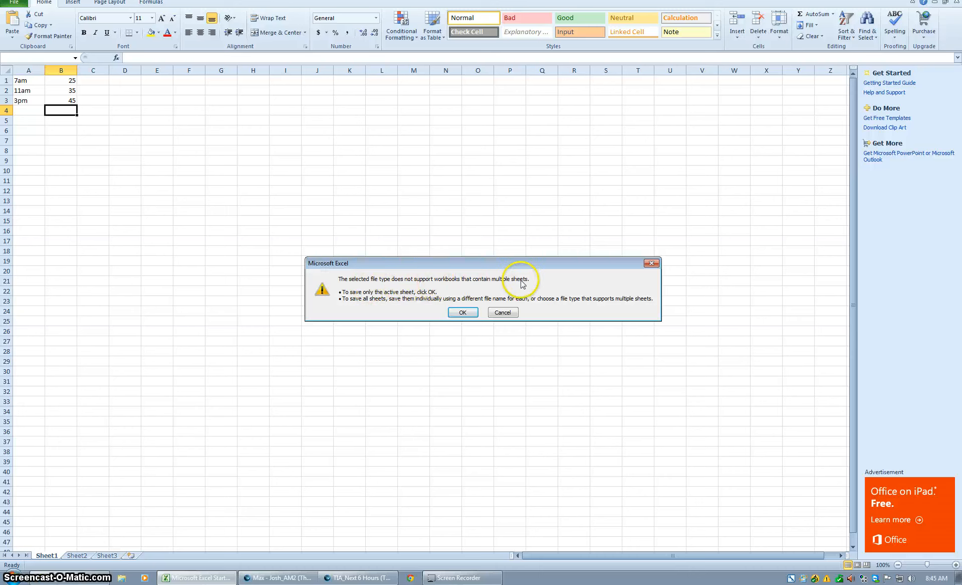
{"action": "left_click", "coordinate": [460, 313]}
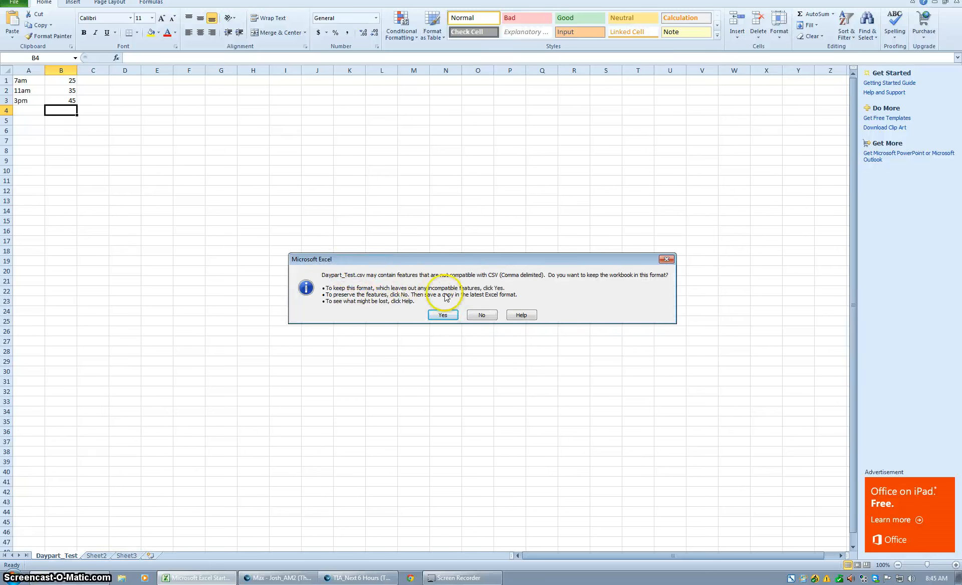
{"action": "left_click", "coordinate": [441, 314]}
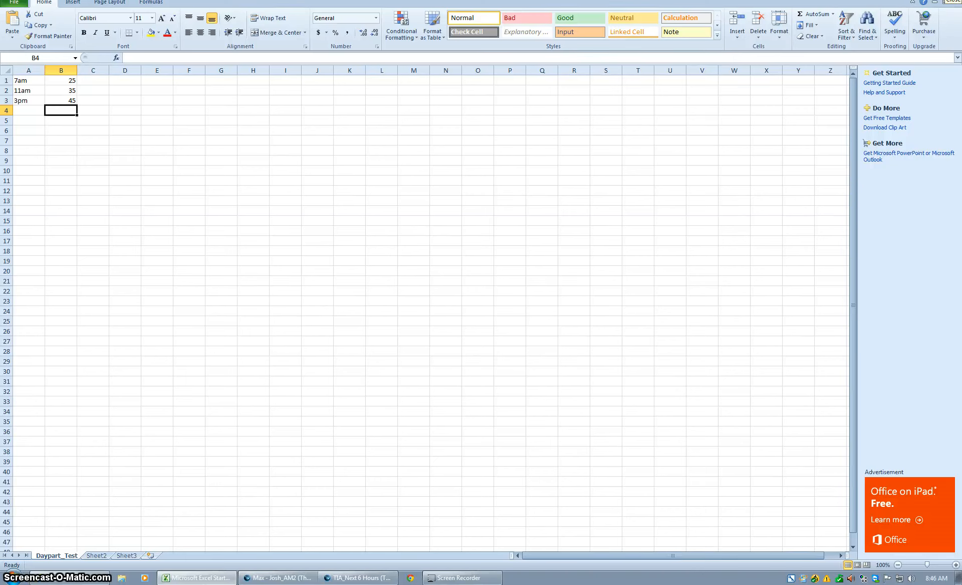
{"action": "left_click", "coordinate": [955, 1]}
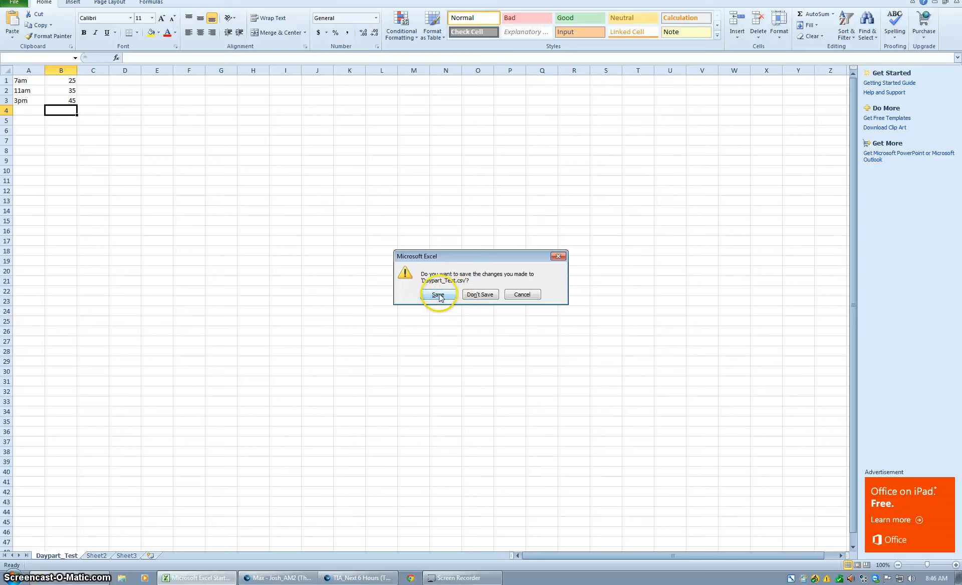
{"action": "left_click", "coordinate": [475, 295]}
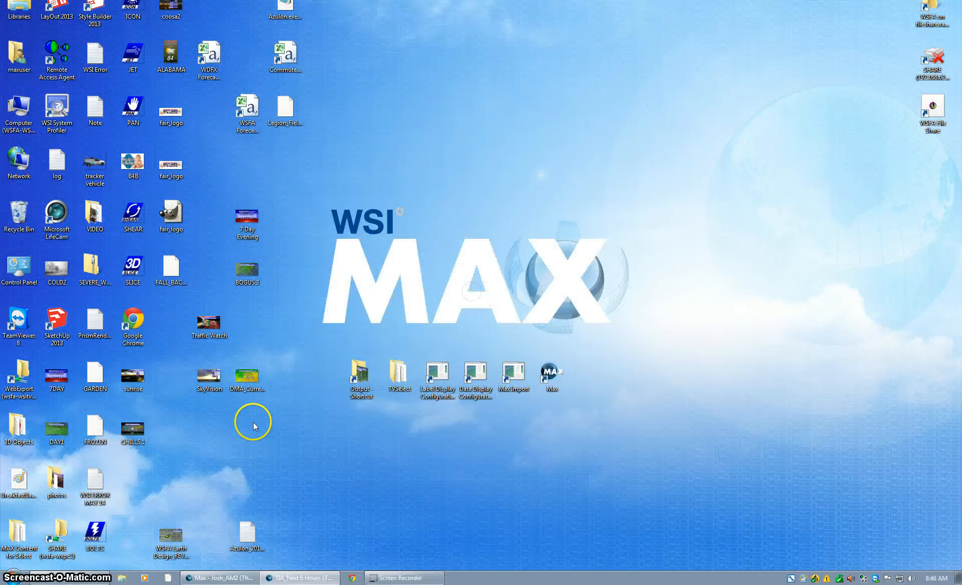
- In Explorer, browse the network to WSFA-WSITVDC2\DigitalMedia\Custom\ImportedData to find Daypart_Test
{"action": "left_click", "coordinate": [122, 578]}
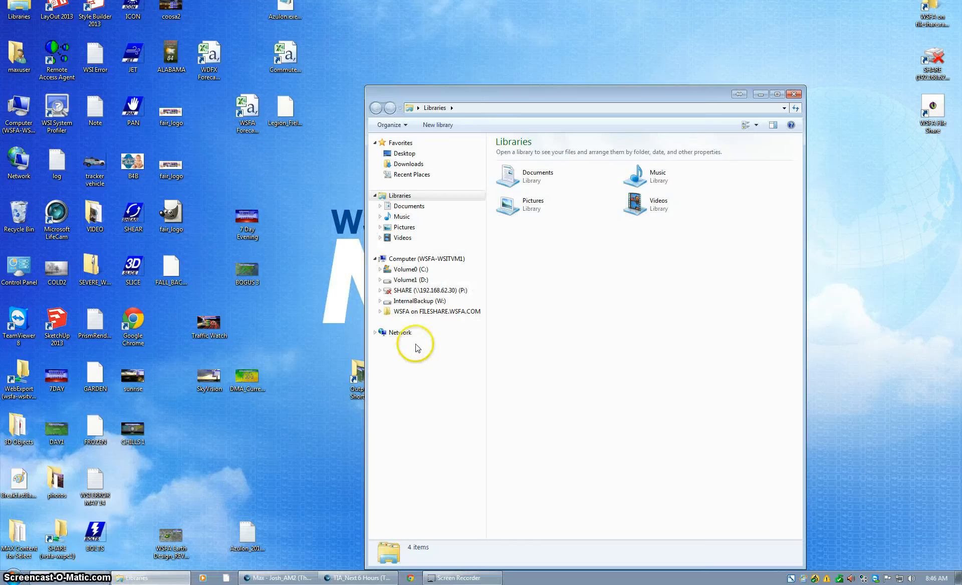
{"action": "left_click", "coordinate": [405, 334]}
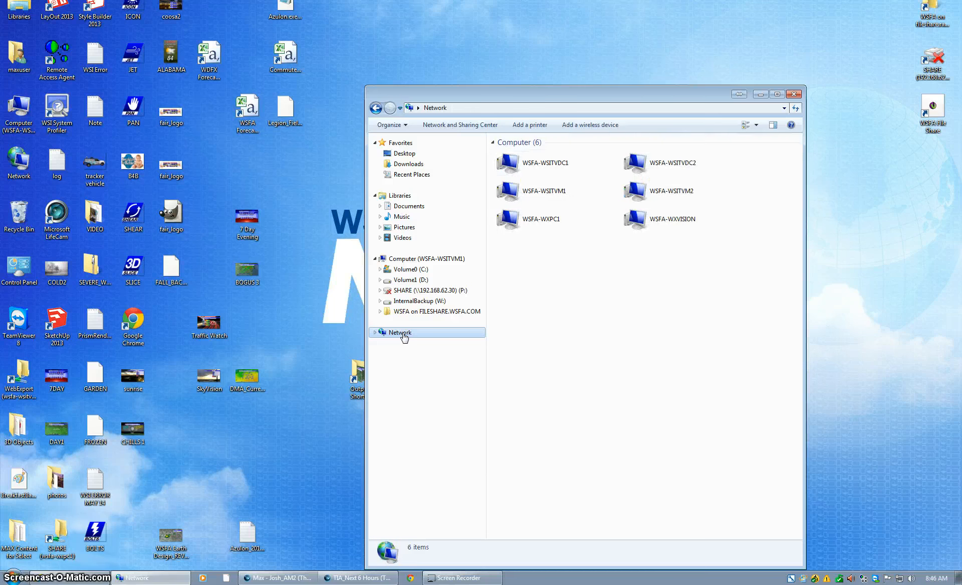
{"action": "left_click", "coordinate": [690, 168]}
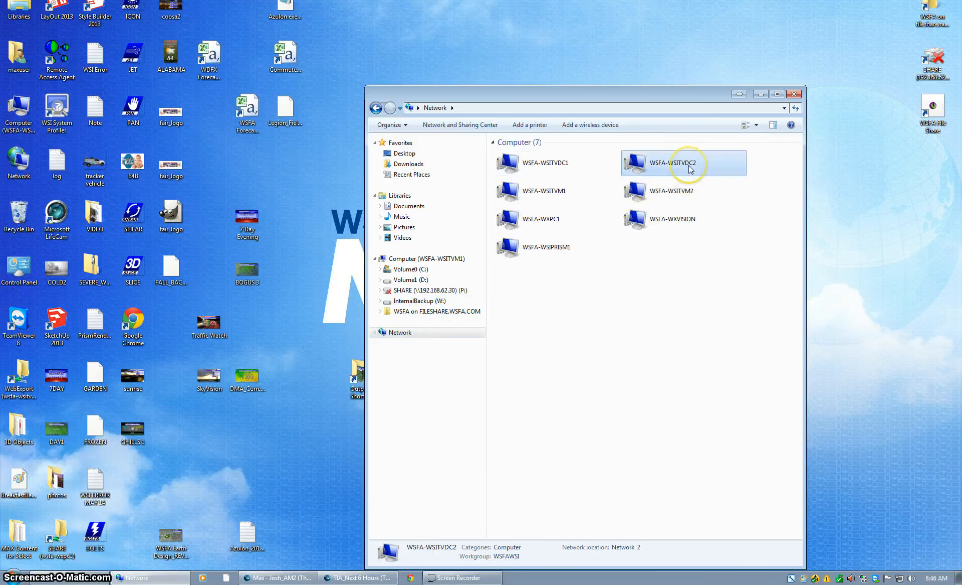
{"action": "double_click", "coordinate": [685, 167]}
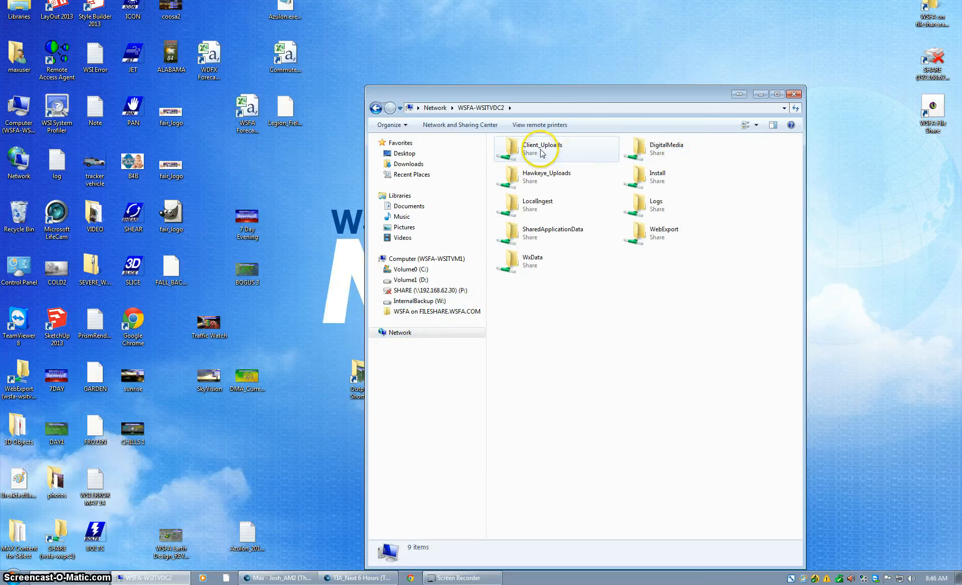
{"action": "double_click", "coordinate": [656, 148]}
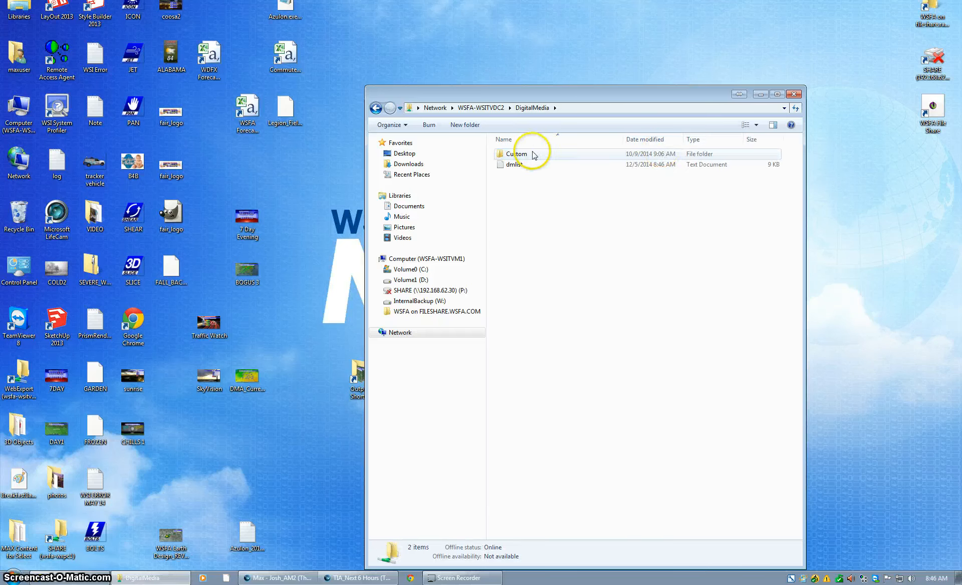
{"action": "double_click", "coordinate": [534, 155]}
{"action": "scroll", "coordinate": [546, 361], "scroll_direction": "down", "scroll_amount": 4}
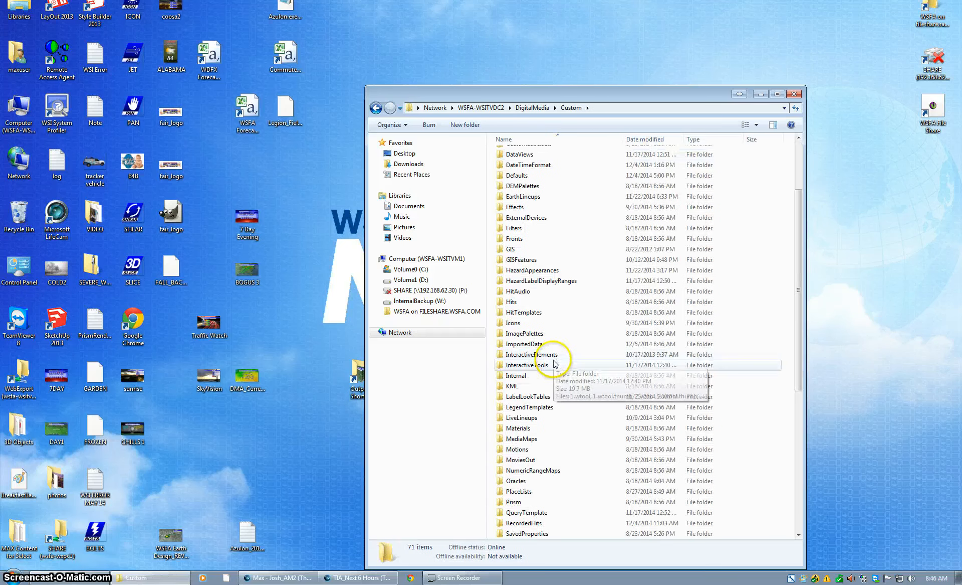
{"action": "double_click", "coordinate": [530, 343]}
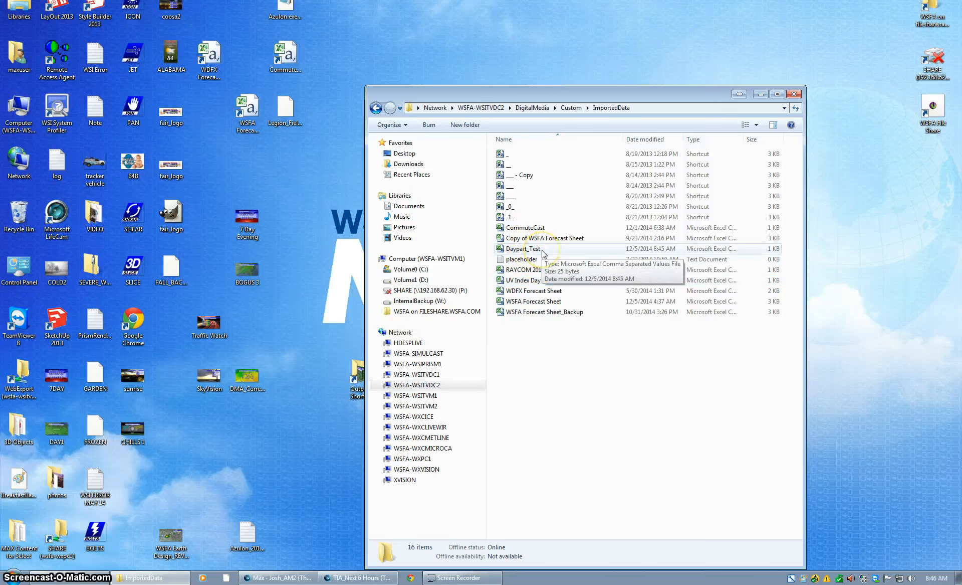
- Send Daypart_Test to the desktop as a shortcut
{"action": "right_click", "coordinate": [543, 251]}
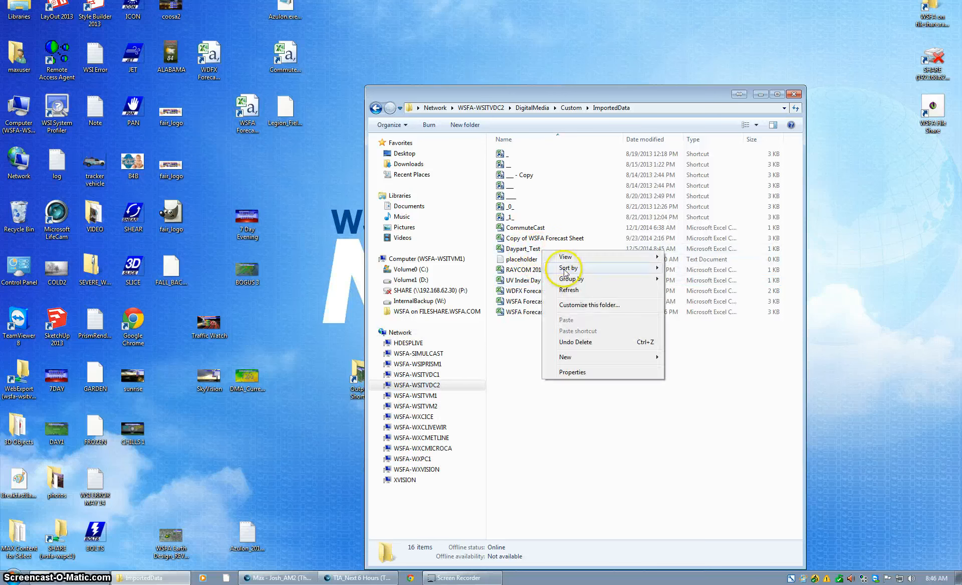
{"action": "left_click", "coordinate": [527, 250]}
{"action": "right_click", "coordinate": [527, 250]}
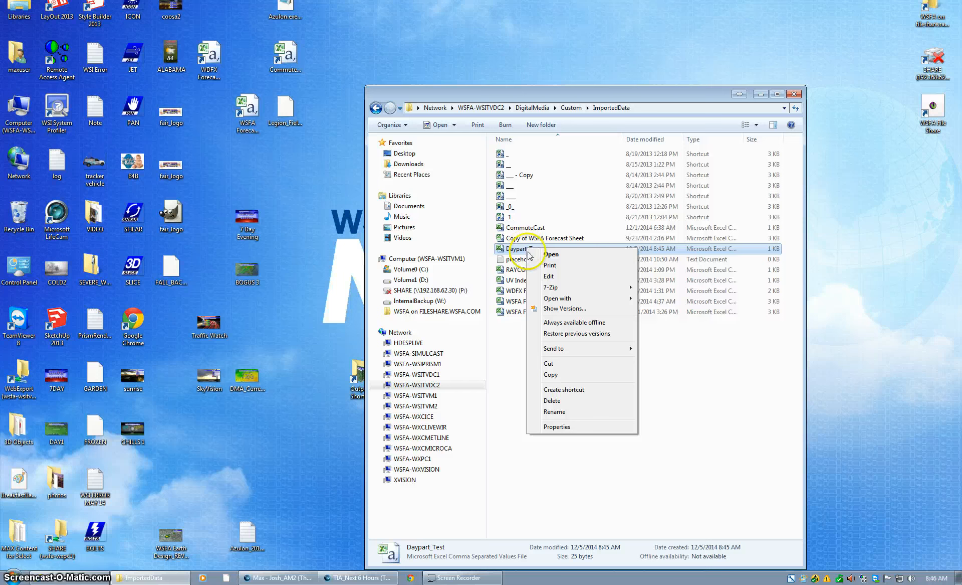
{"action": "mouse_move", "coordinate": [564, 354]}
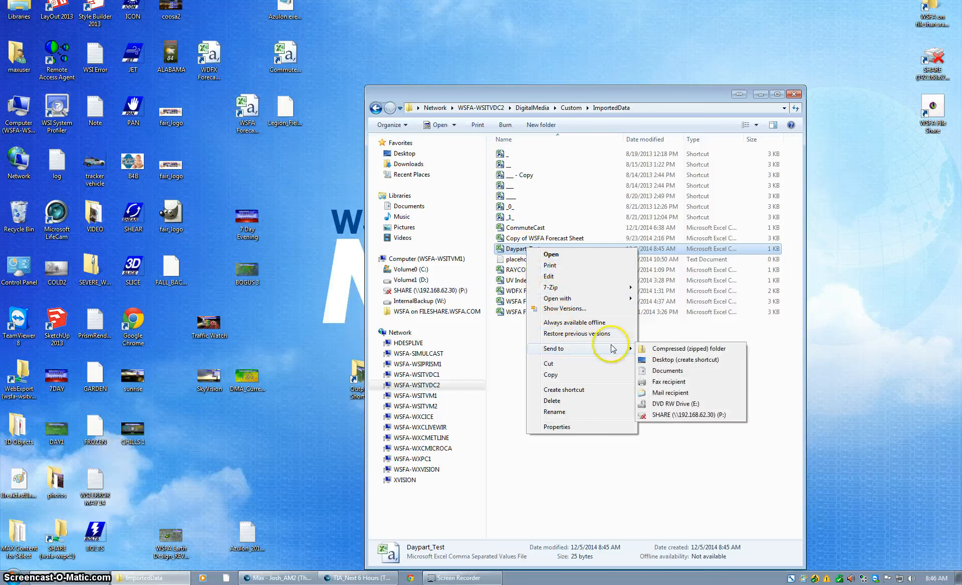
{"action": "left_click", "coordinate": [672, 360]}
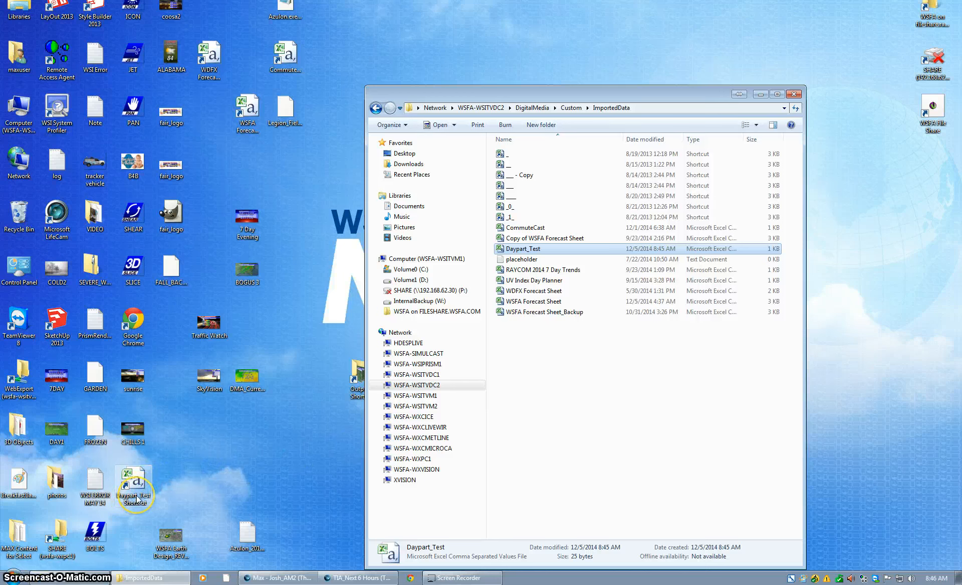
- In the Next 6 Hours scene, set the 7:00 AM value's data source to Daypart_Test CSV, showing 25
{"action": "left_click", "coordinate": [794, 94]}
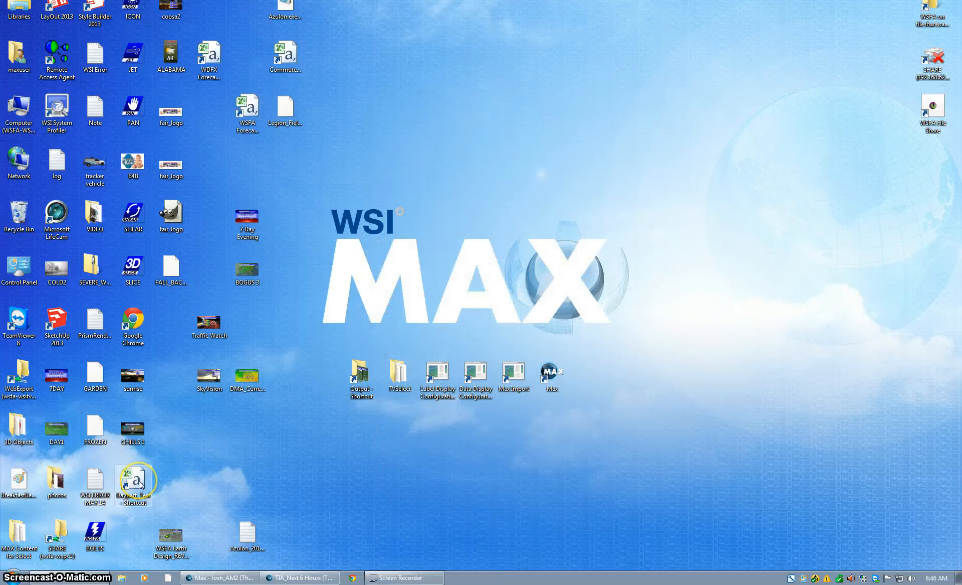
{"action": "left_click", "coordinate": [298, 578]}
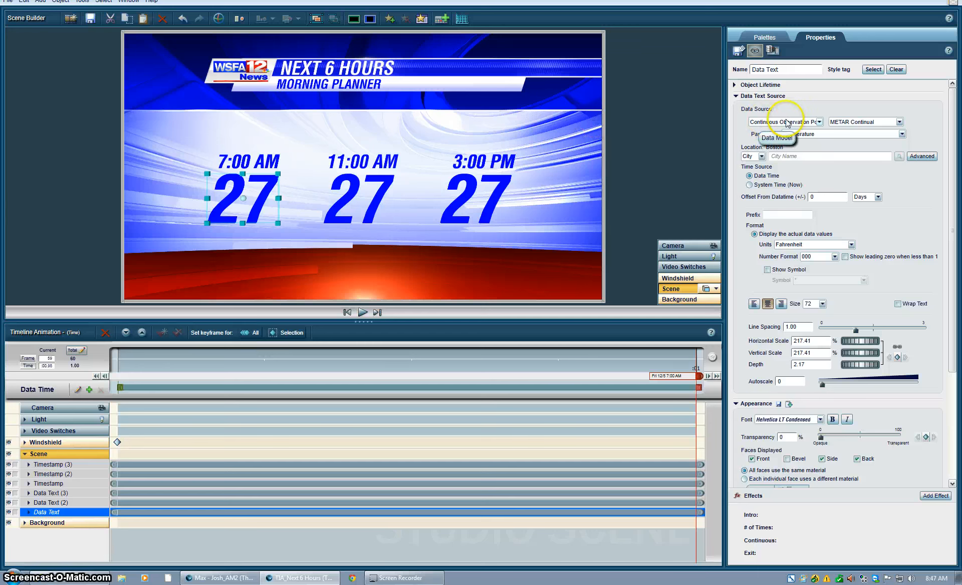
{"action": "left_click", "coordinate": [821, 123]}
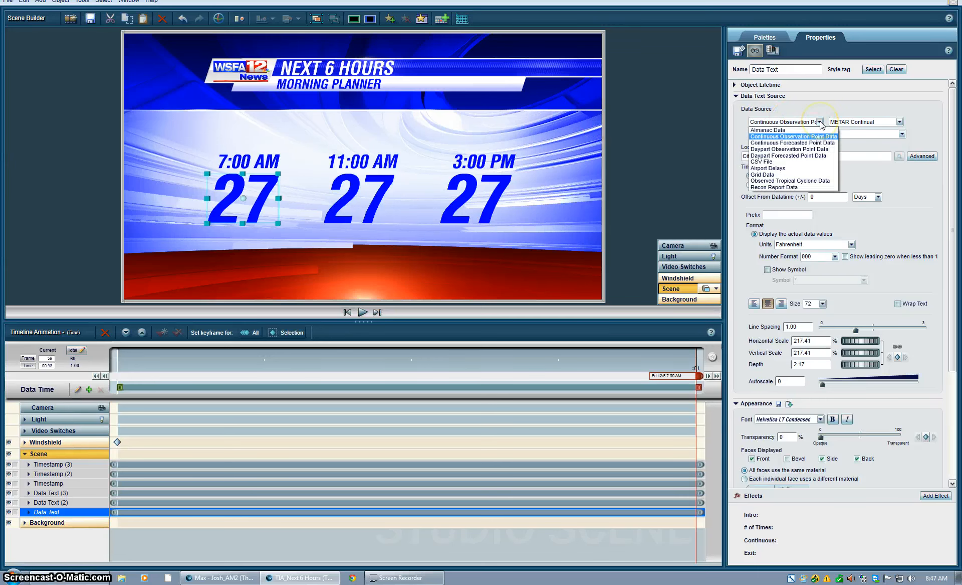
{"action": "left_click", "coordinate": [763, 161]}
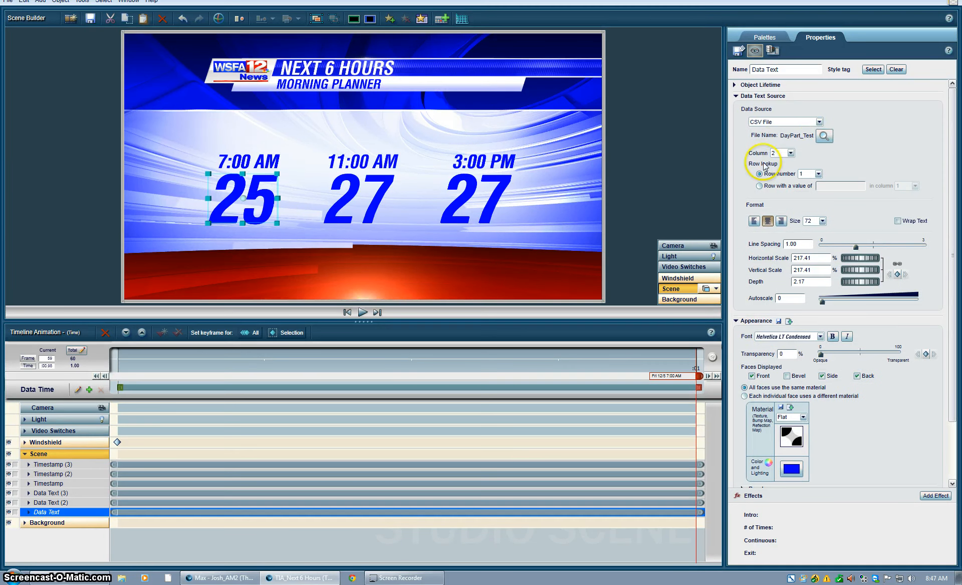
{"action": "left_click", "coordinate": [824, 136]}
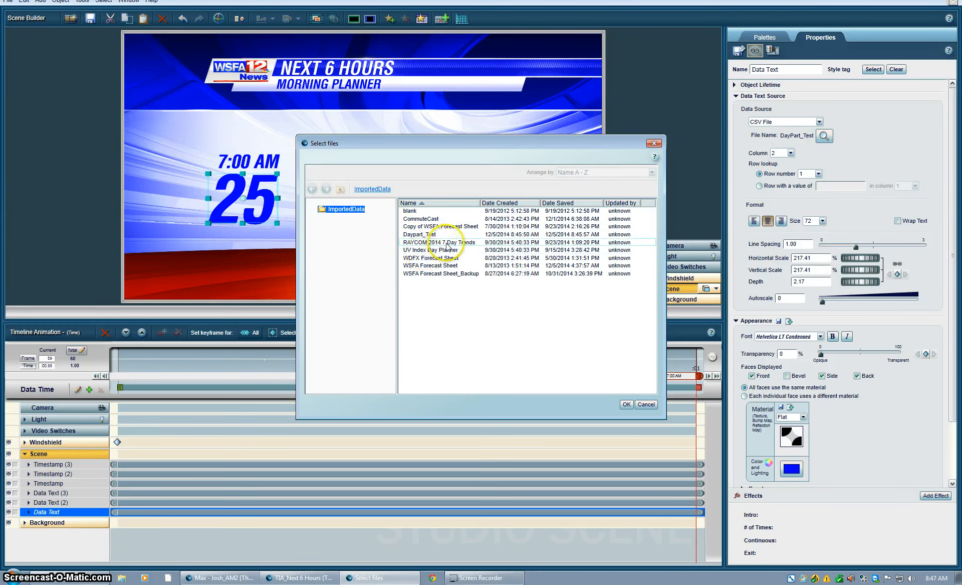
{"action": "double_click", "coordinate": [434, 236]}
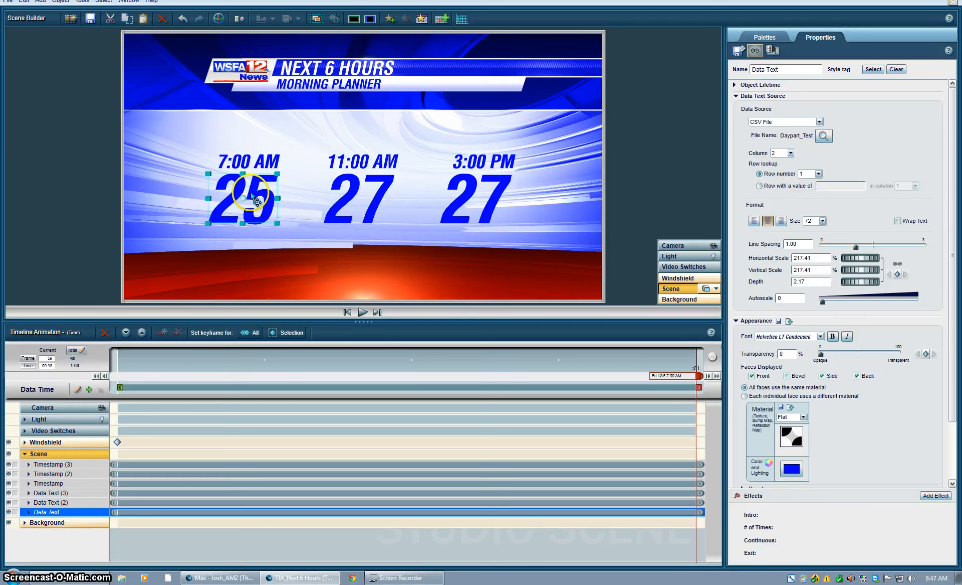
{"action": "left_click", "coordinate": [359, 192]}
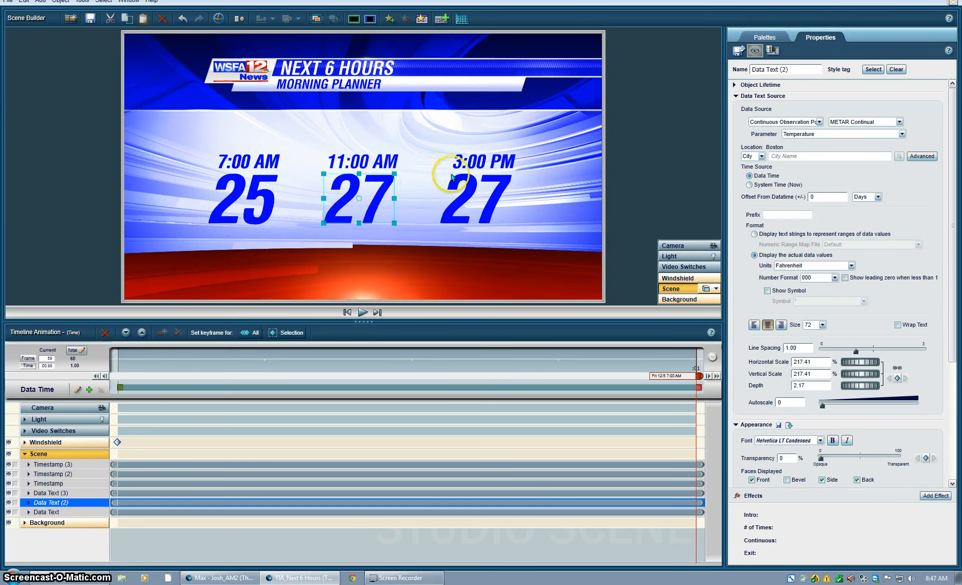
- Link the 11:00 AM value to Daypart_Test CSV with lookup row 2, so it reads 35
{"action": "left_click", "coordinate": [820, 123]}
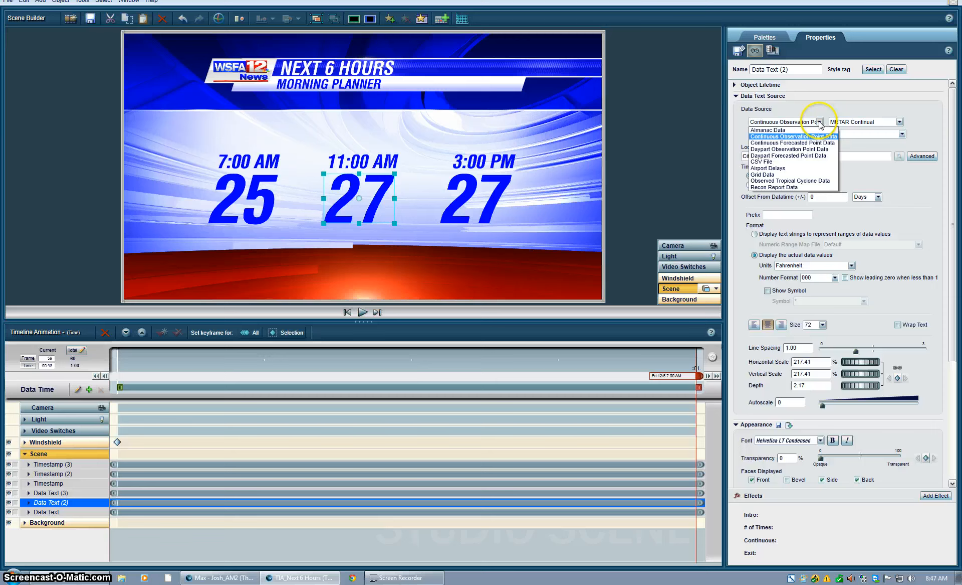
{"action": "left_click", "coordinate": [764, 162]}
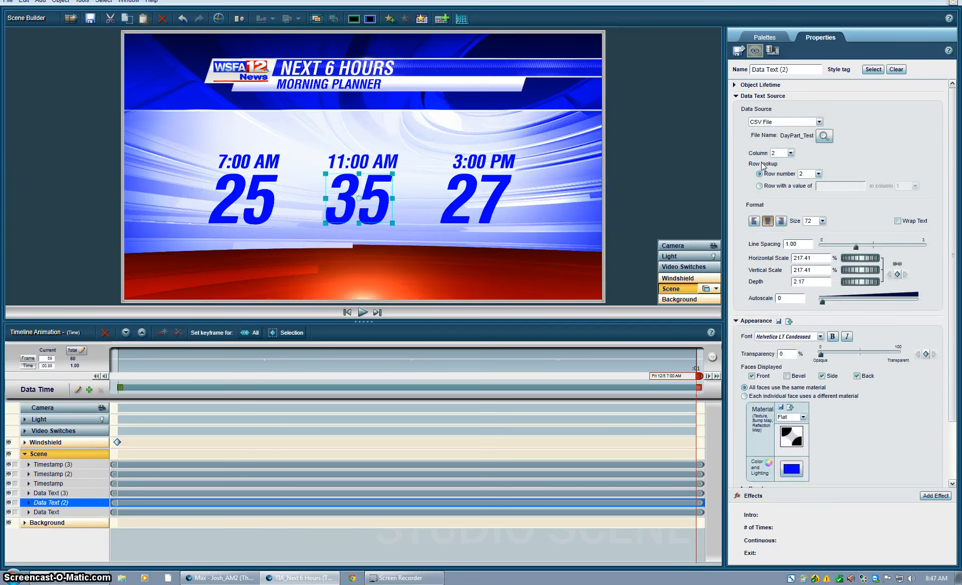
{"action": "left_click", "coordinate": [825, 136]}
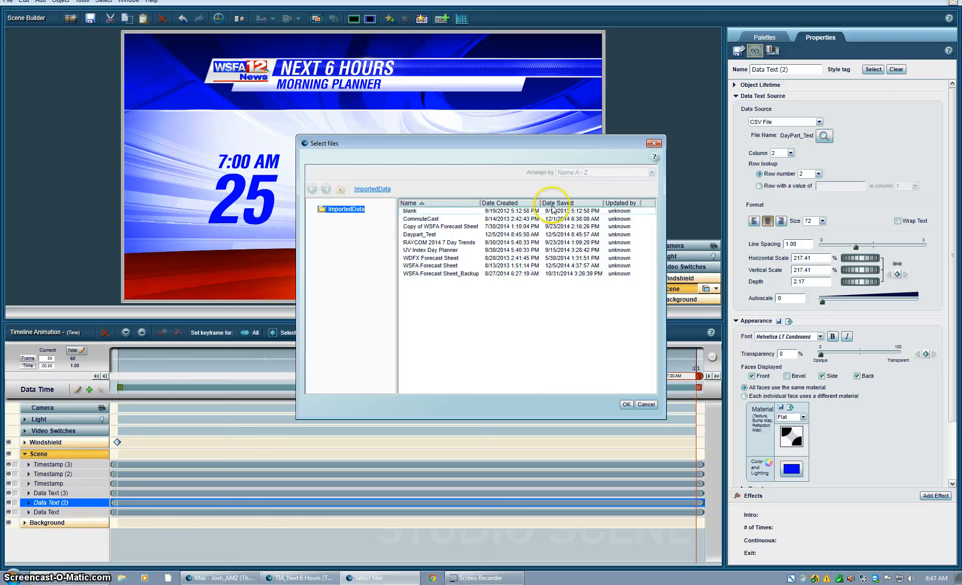
{"action": "double_click", "coordinate": [415, 235]}
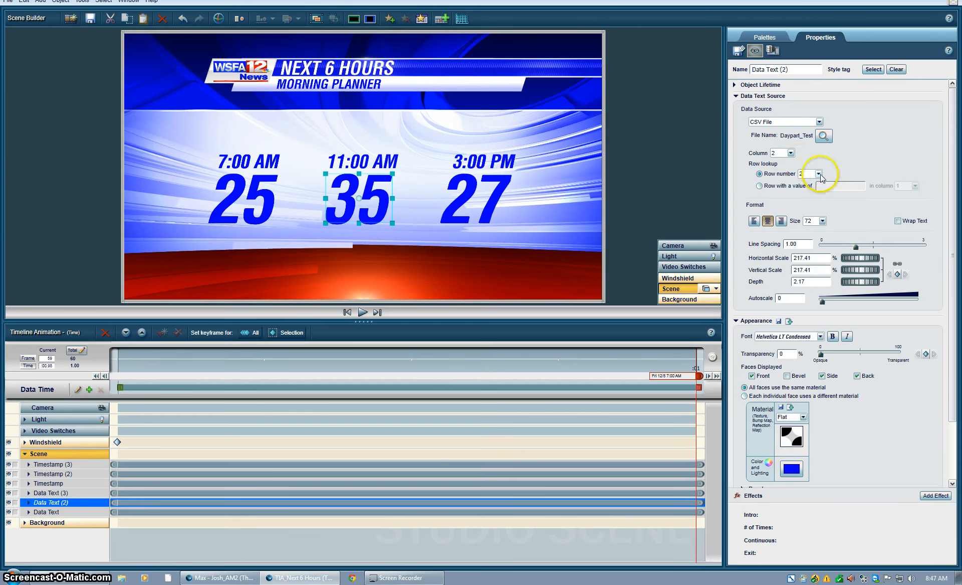
{"action": "left_click", "coordinate": [819, 174]}
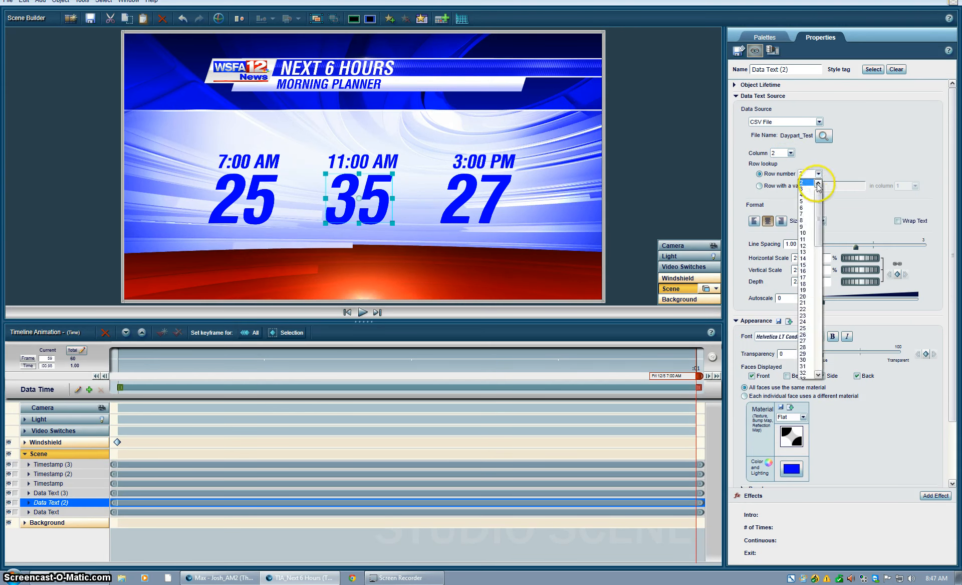
{"action": "left_click", "coordinate": [807, 183]}
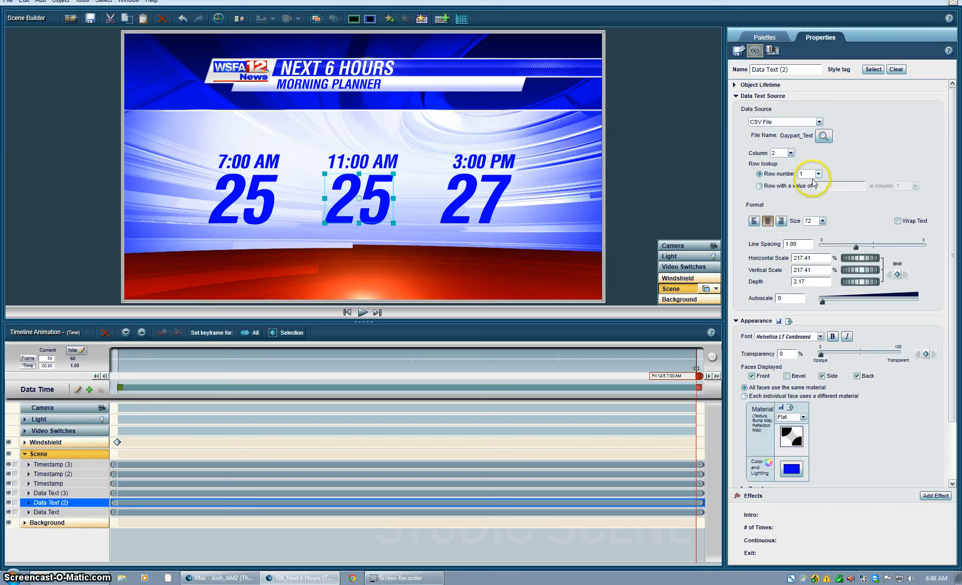
{"action": "left_click", "coordinate": [819, 174]}
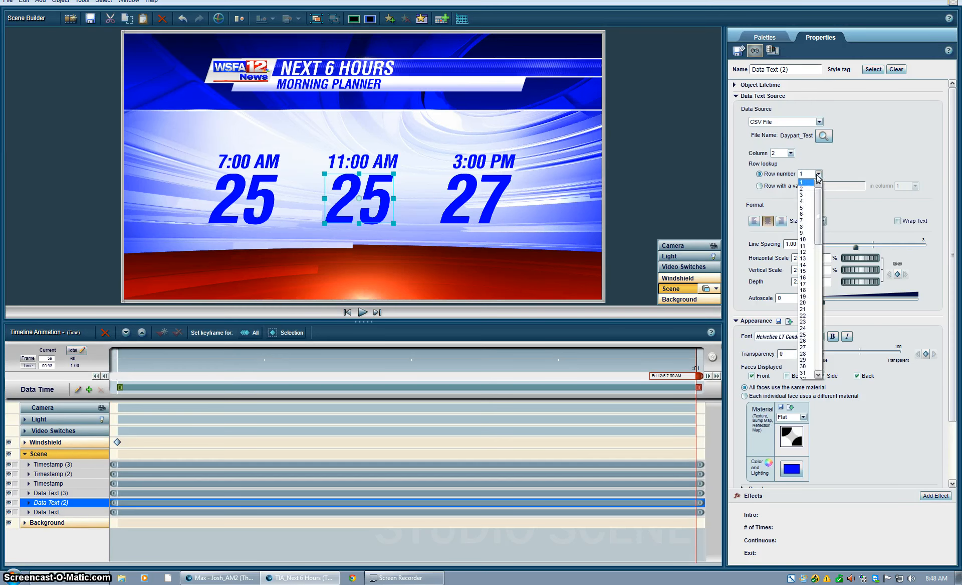
{"action": "left_click", "coordinate": [806, 188]}
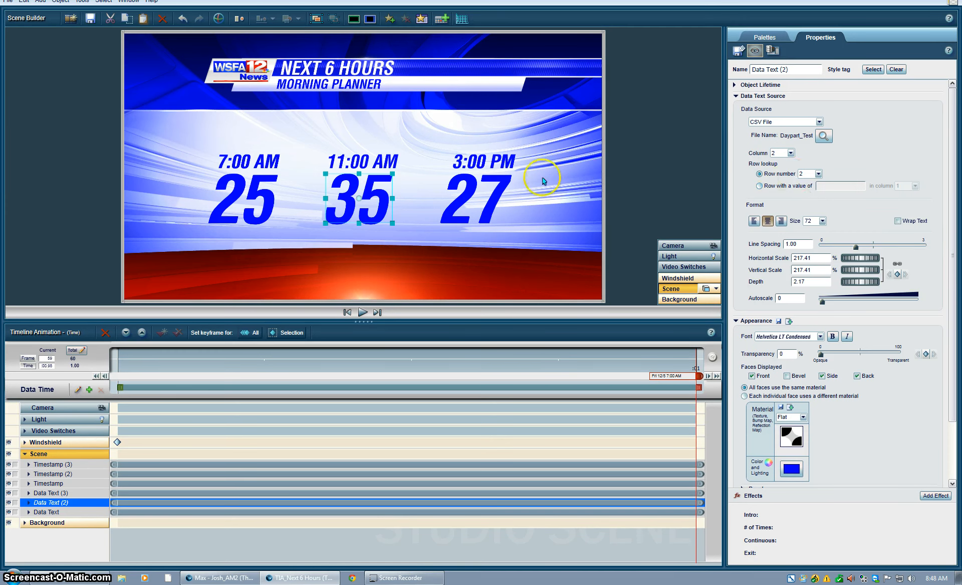
{"action": "left_click", "coordinate": [474, 199]}
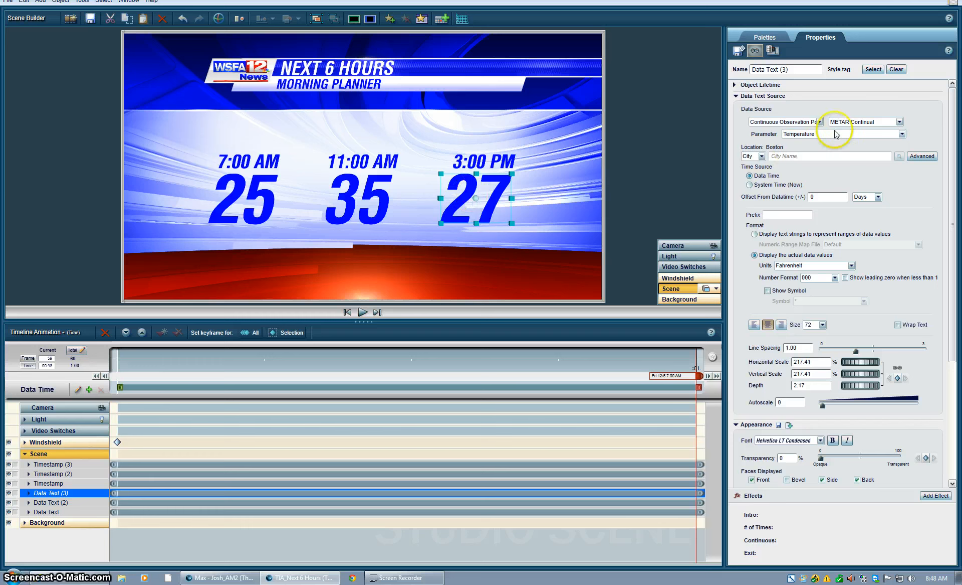
- Link the 3:00 PM value to Daypart_Test CSV, column 2, so it reads 45
{"action": "left_click", "coordinate": [820, 122]}
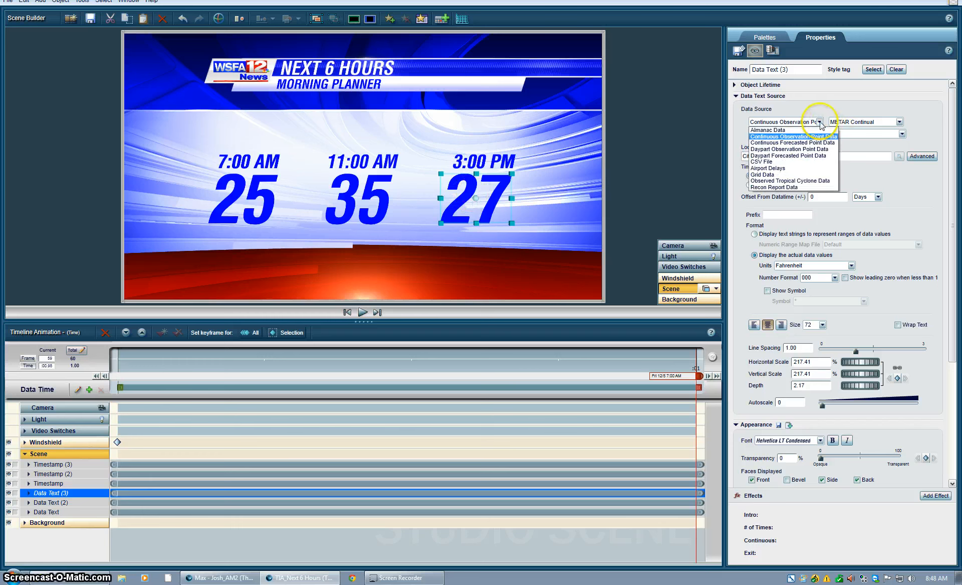
{"action": "left_click", "coordinate": [766, 162]}
{"action": "left_click", "coordinate": [823, 136]}
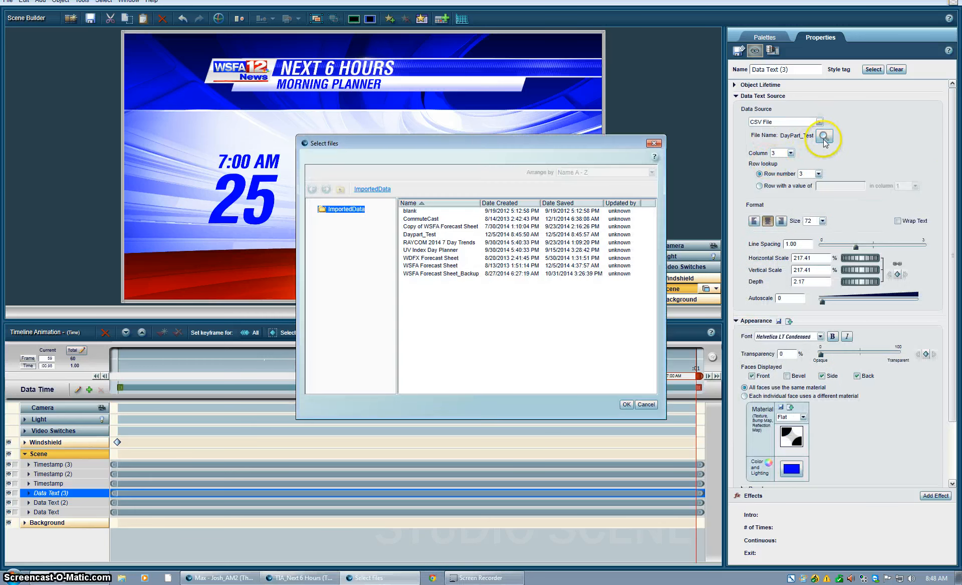
{"action": "double_click", "coordinate": [426, 234]}
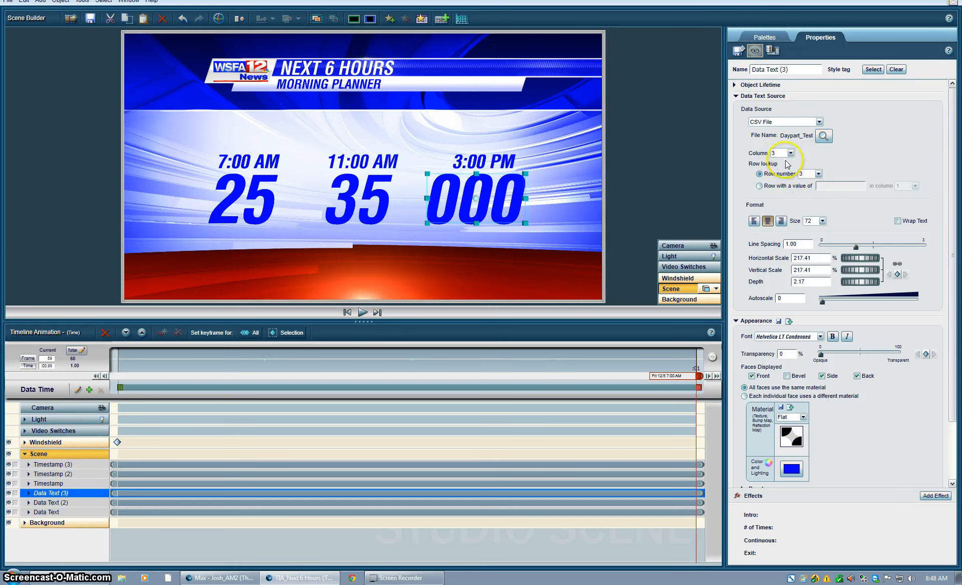
{"action": "left_click", "coordinate": [791, 153]}
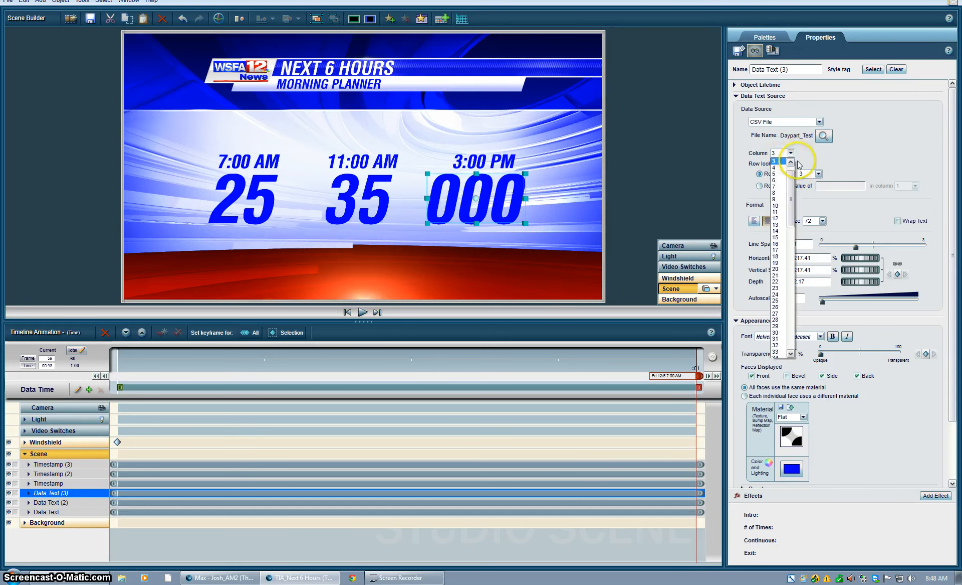
{"action": "left_click", "coordinate": [791, 161]}
{"action": "left_click", "coordinate": [780, 161]}
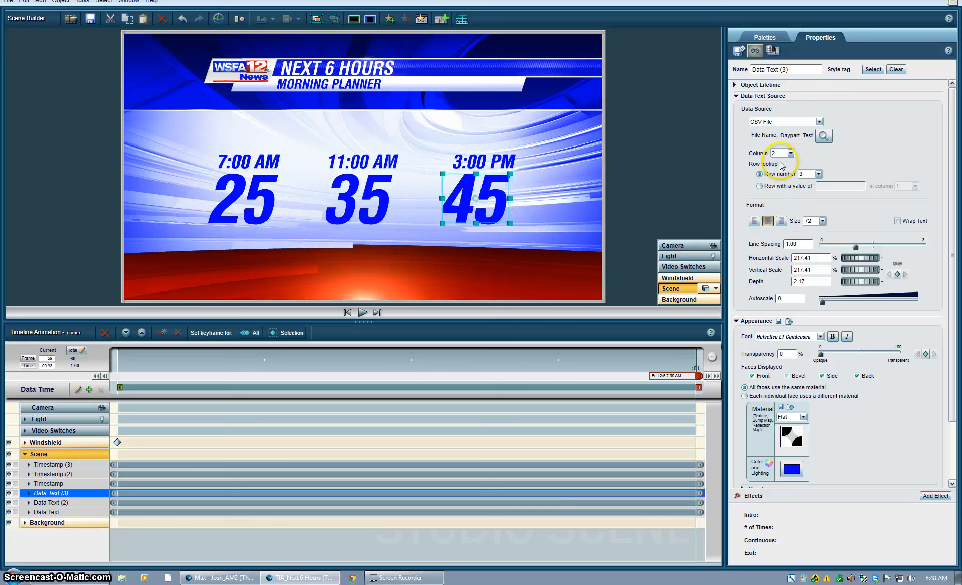